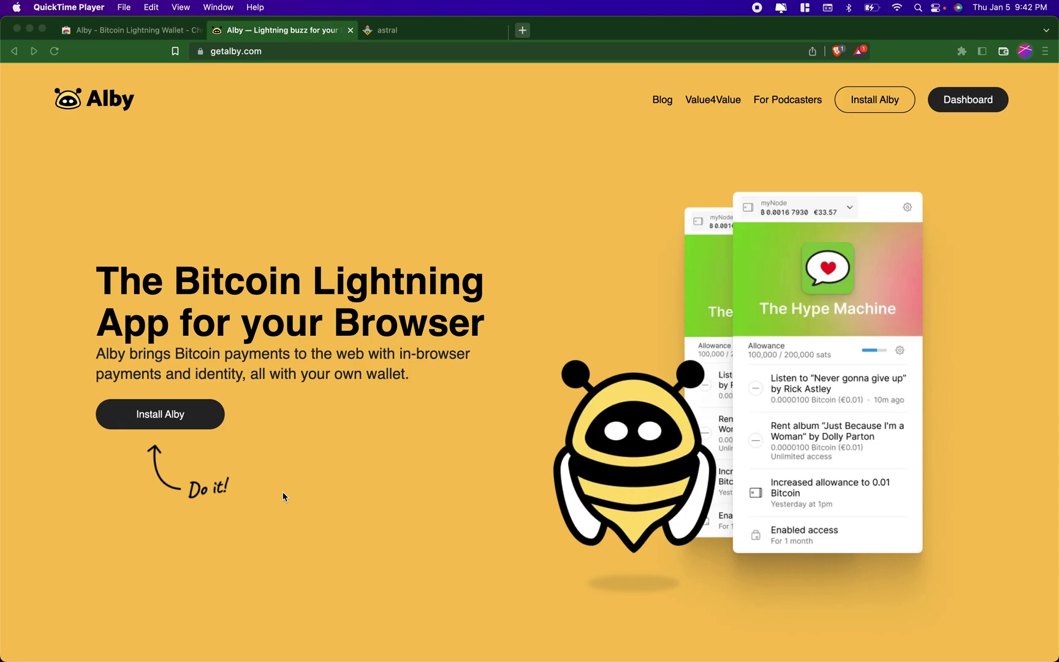
# Open the installed Alby extension's welcome page from the extensions menu and begin onboarding.
pyautogui.click(181, 424)
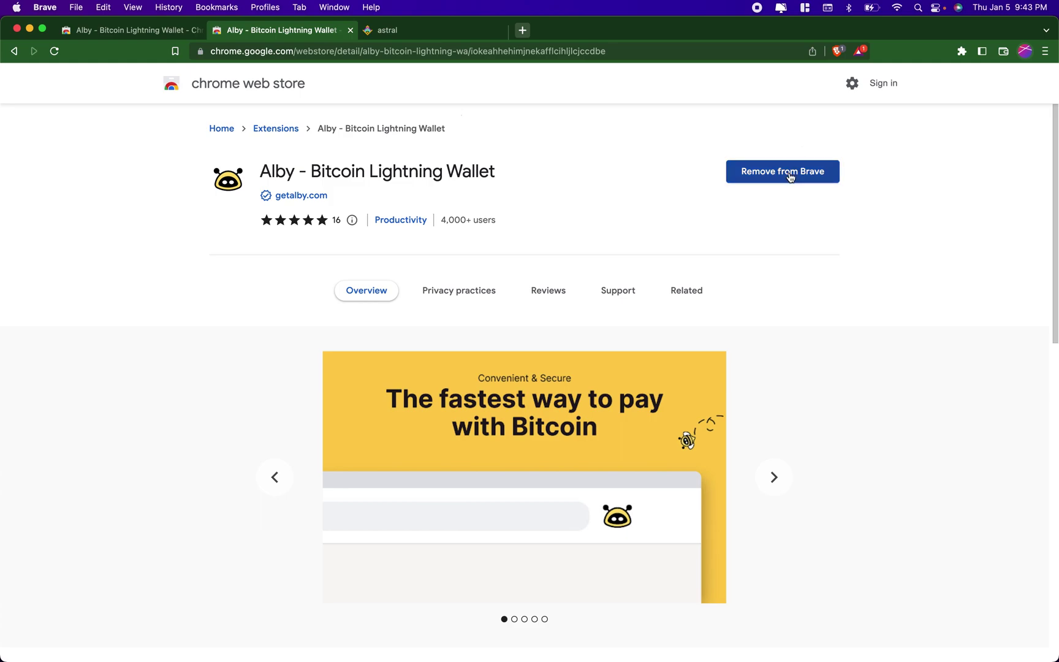
pyautogui.click(961, 52)
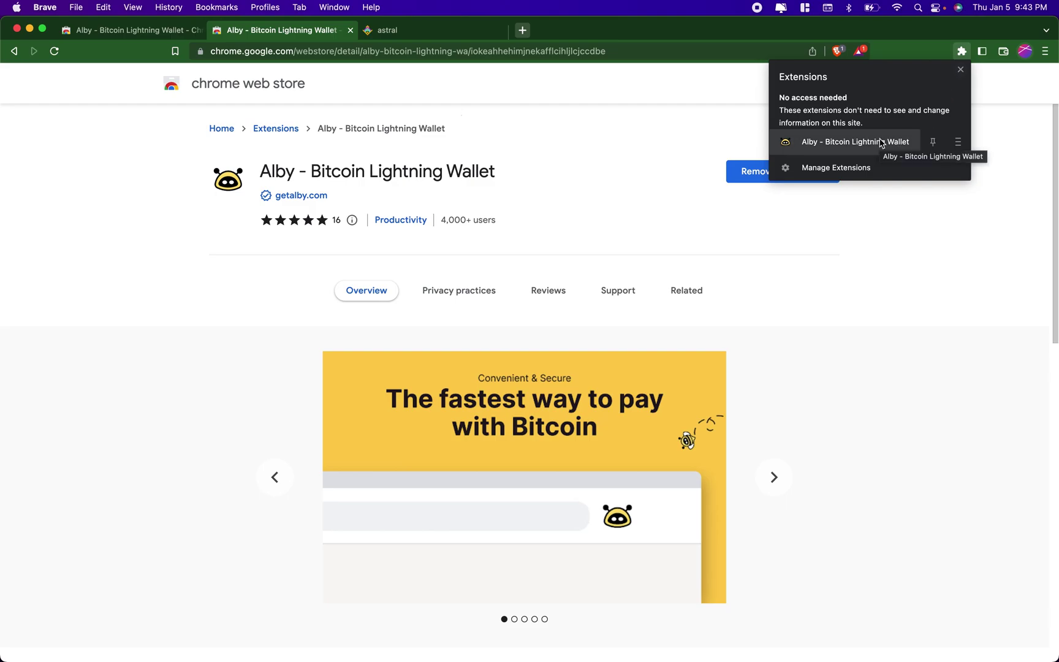
pyautogui.click(881, 143)
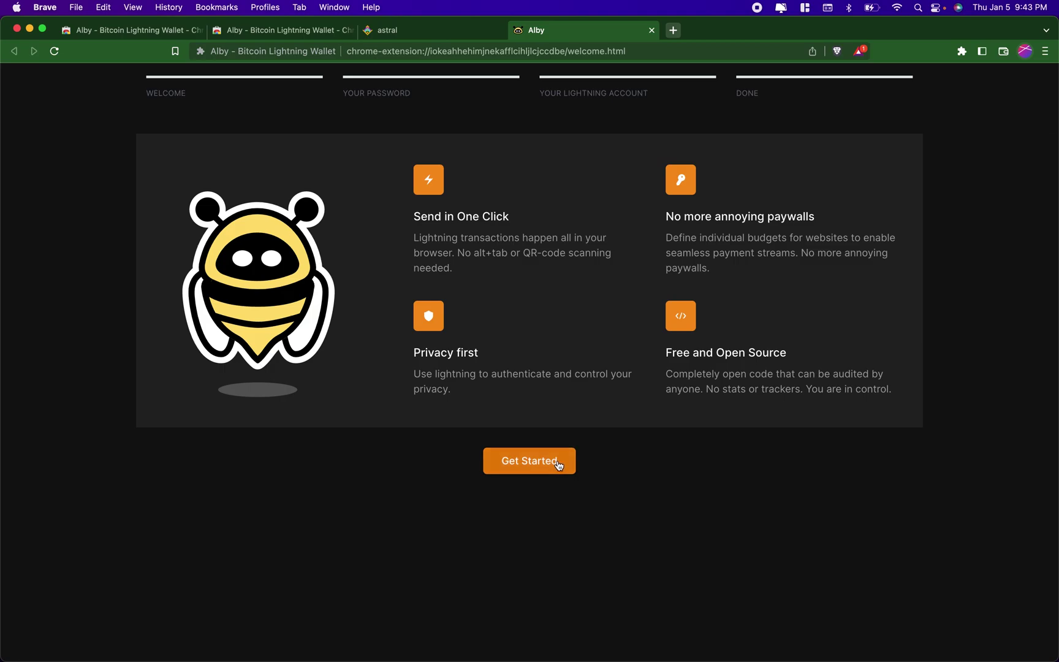
pyautogui.click(557, 465)
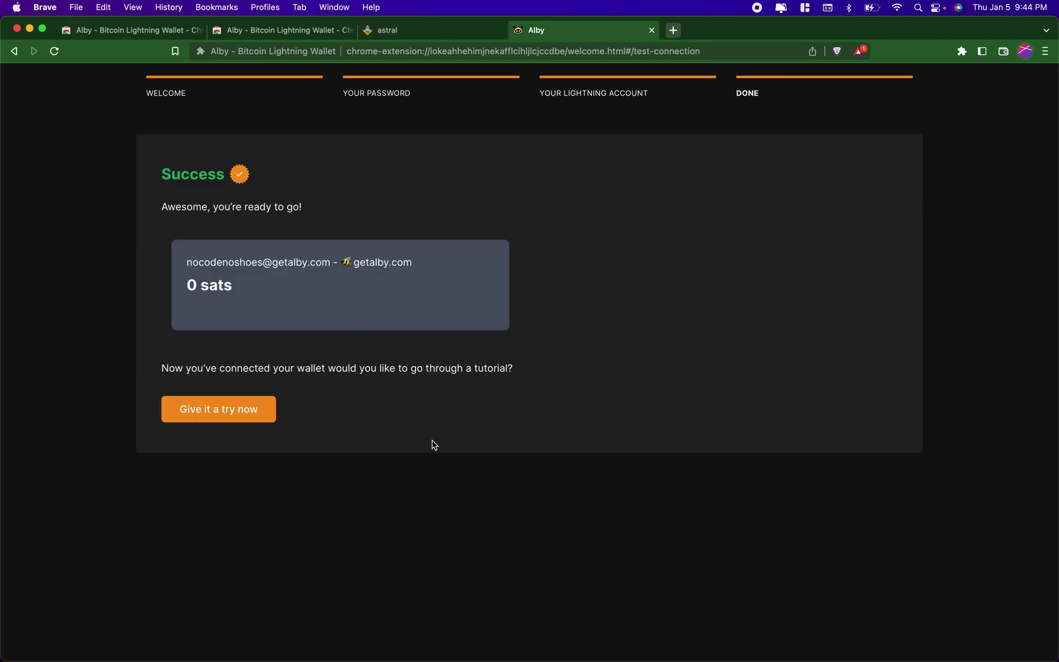
# Open Alby's Settings page through the extension's Options, then return to the astral tab.
pyautogui.click(964, 56)
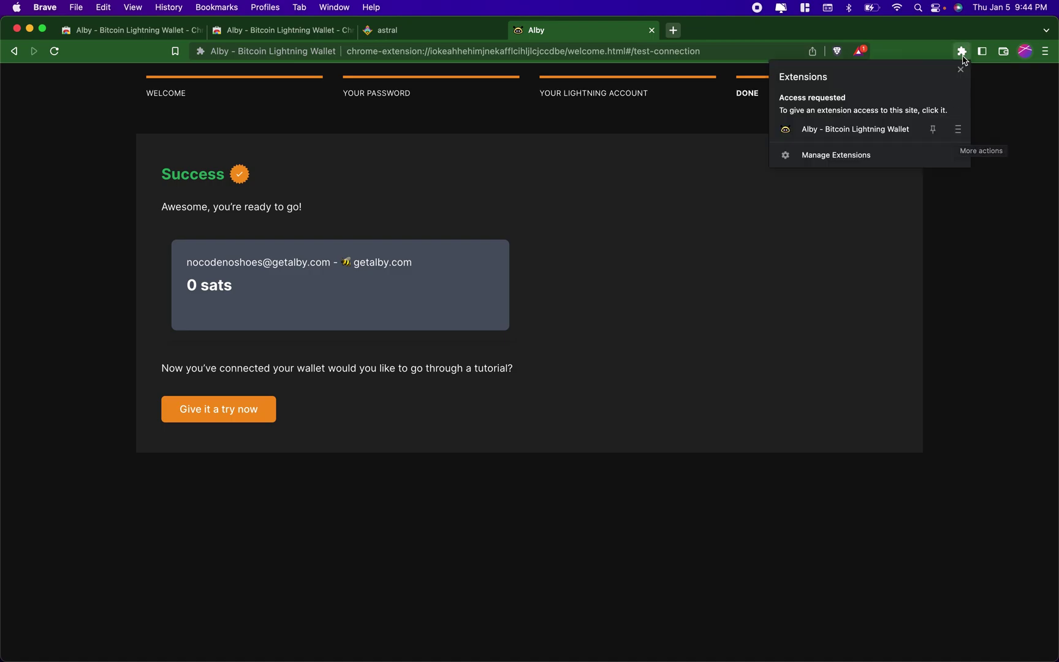
pyautogui.click(957, 132)
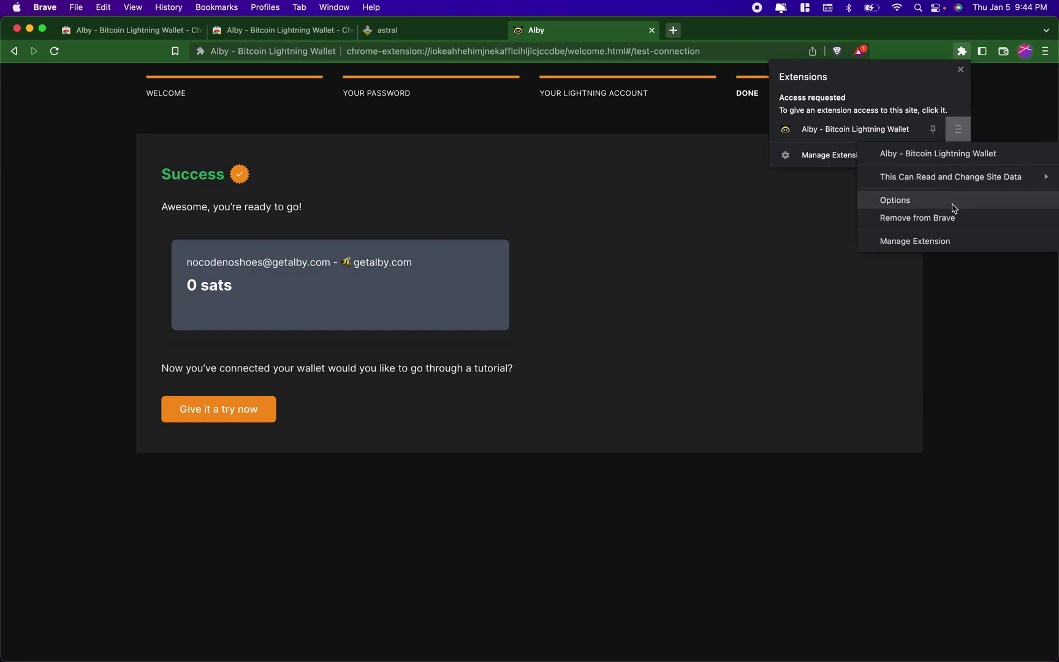
pyautogui.click(952, 199)
pyautogui.click(833, 83)
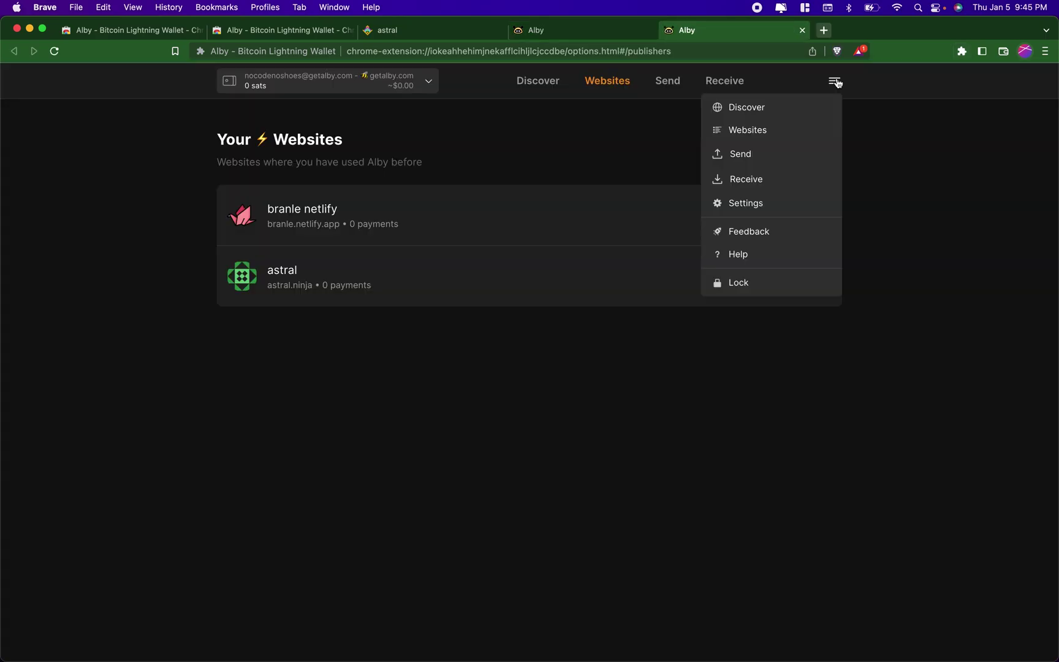
pyautogui.click(790, 210)
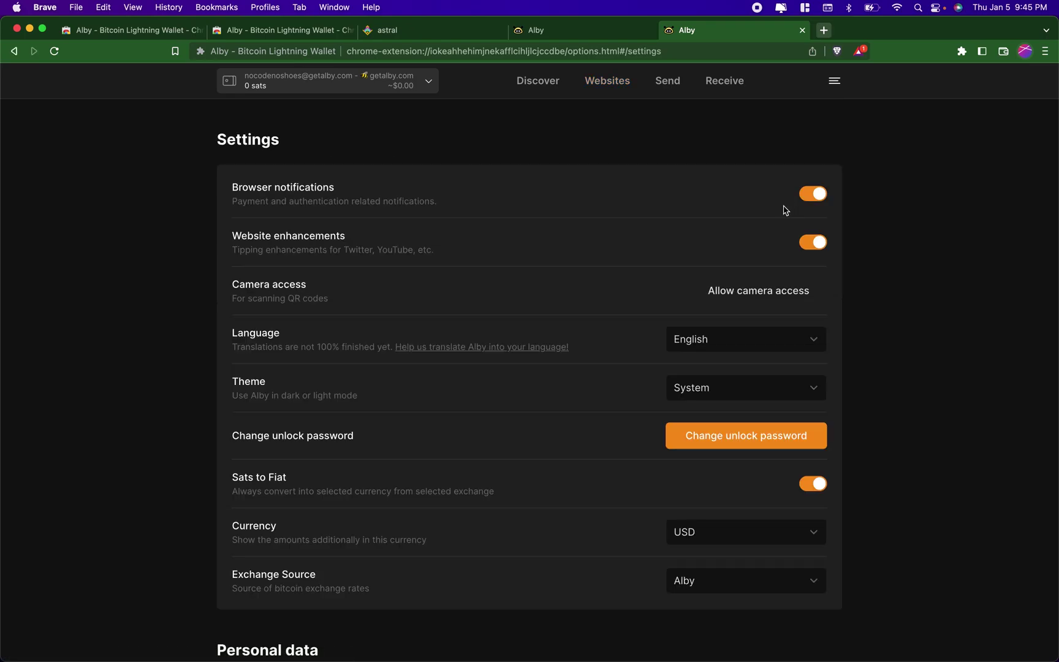
pyautogui.scroll(-5, 655, 286)
pyautogui.scroll(-2, 656, 287)
pyautogui.scroll(-1, 656, 287)
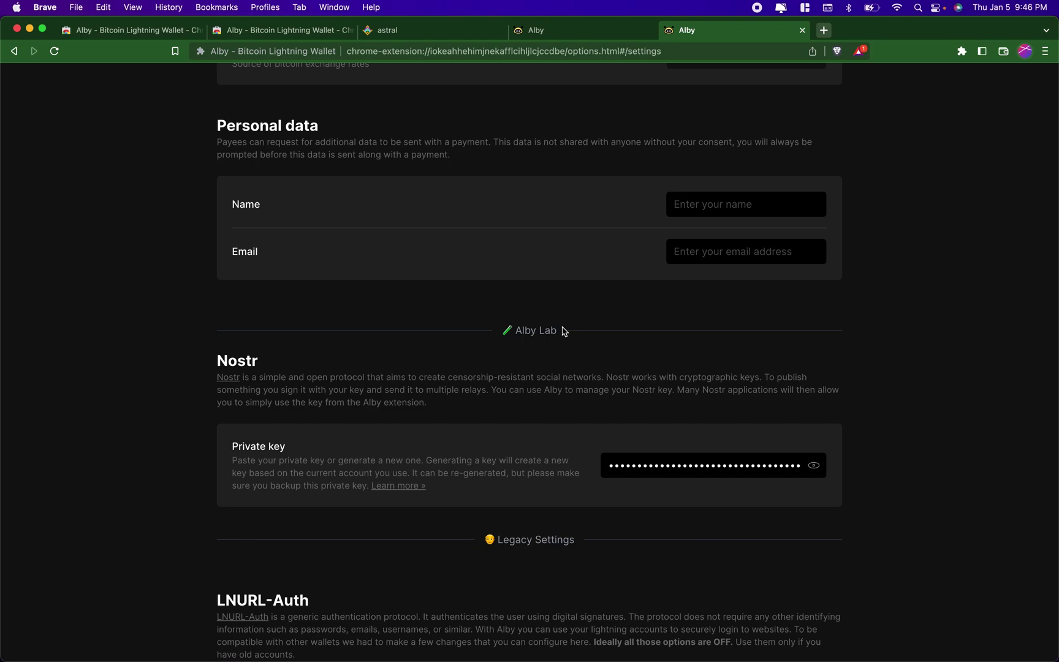
pyautogui.click(389, 30)
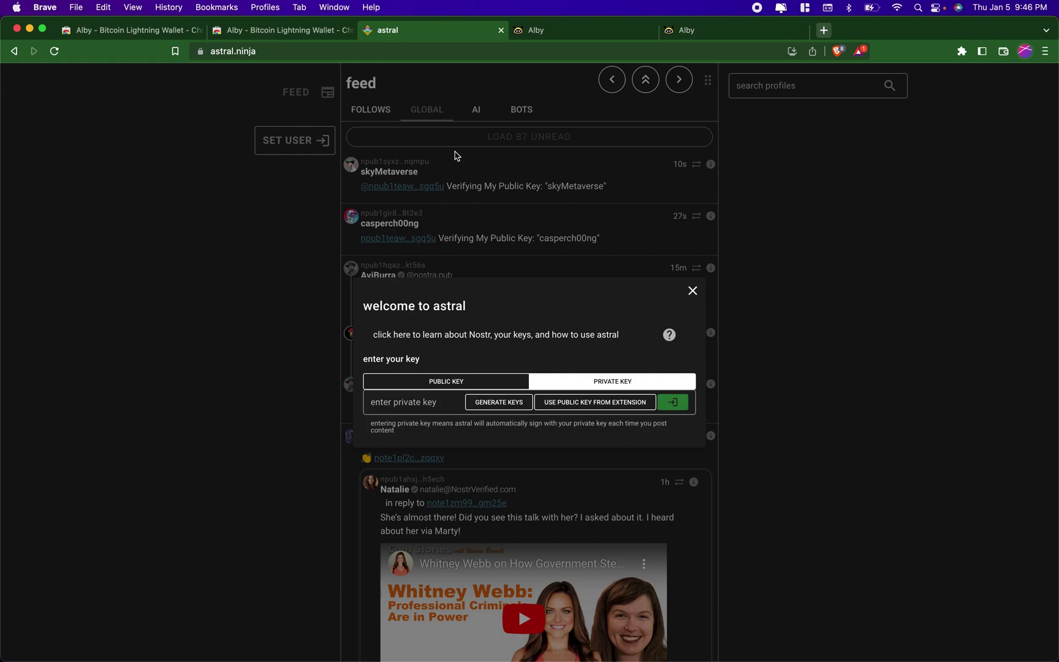
# Log in to astral with Alby's public key, remembering the permission for astral.
pyautogui.click(614, 408)
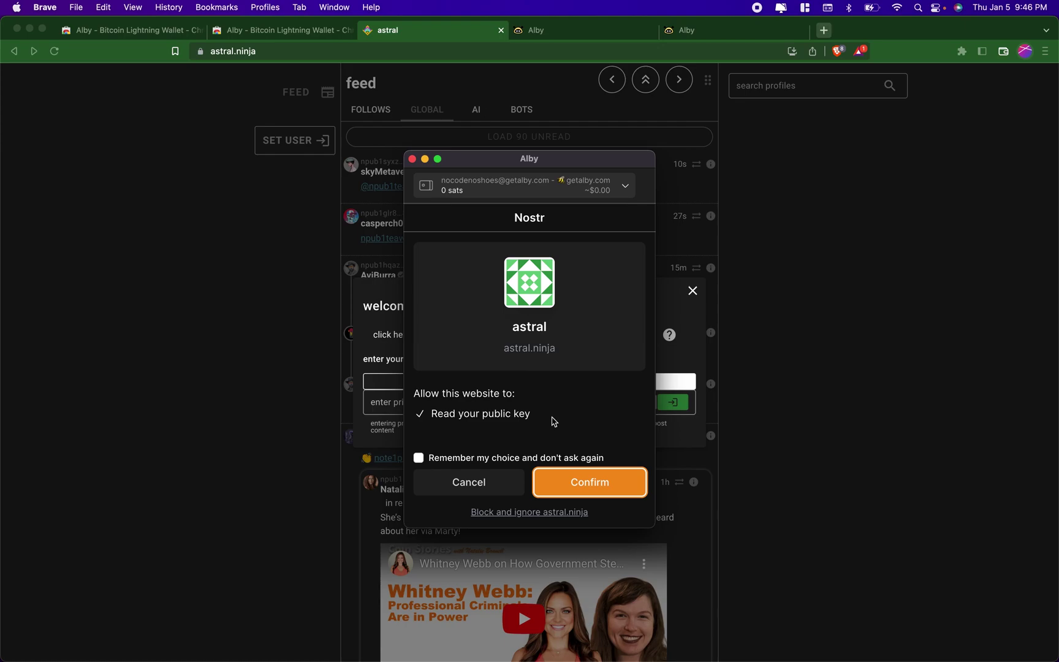
pyautogui.click(556, 458)
pyautogui.click(579, 482)
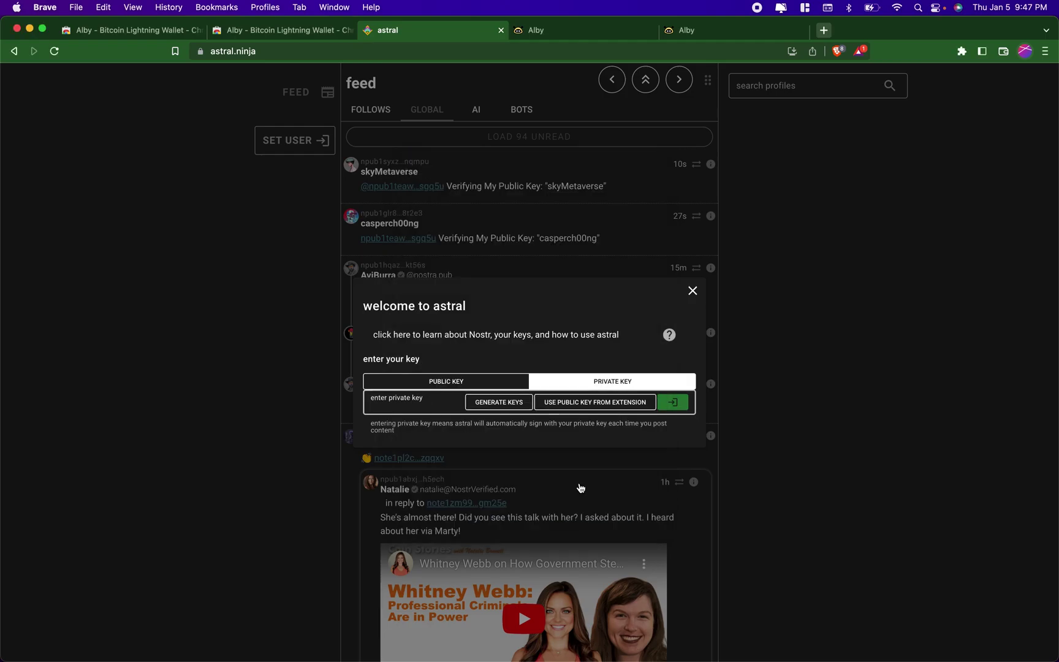
pyautogui.click(652, 307)
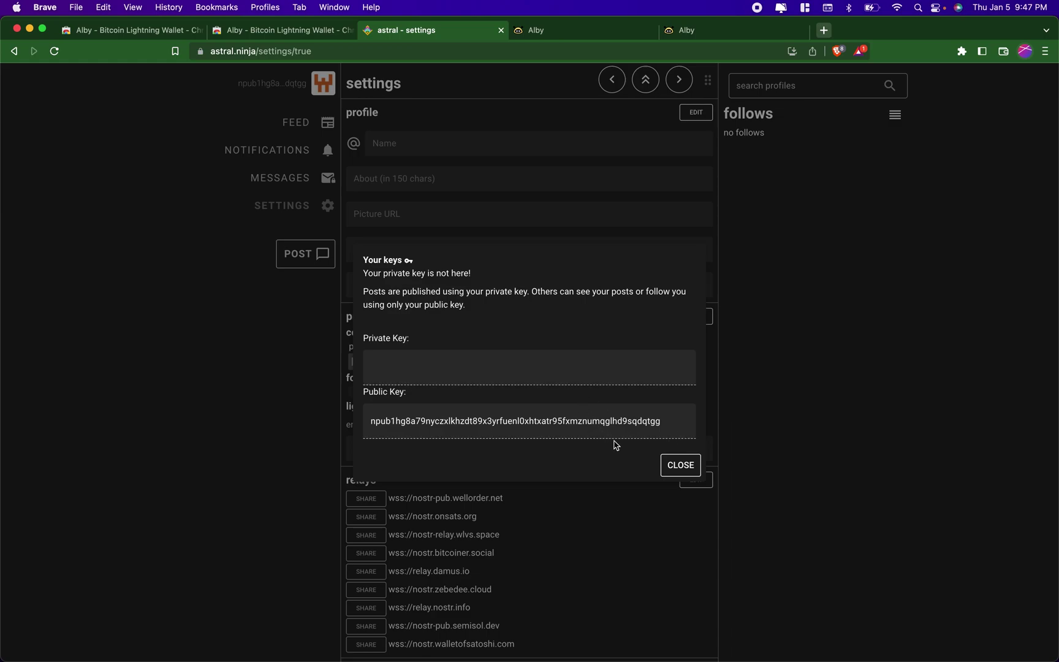
# Close the Your keys notice, reopen astral settings, and start a new post.
pyautogui.click(680, 470)
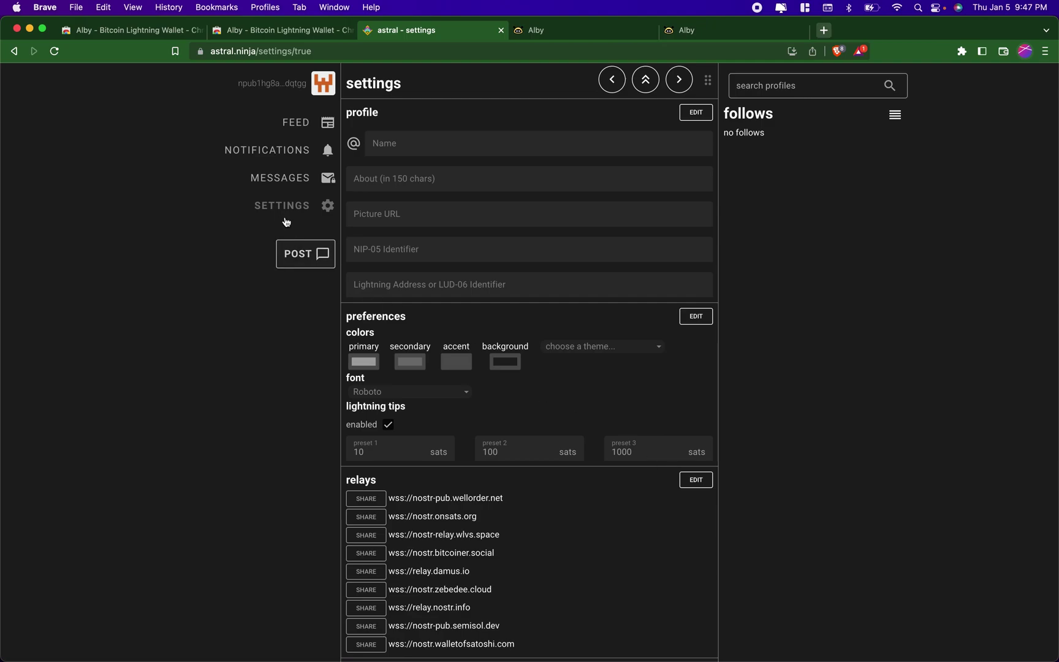
pyautogui.click(284, 215)
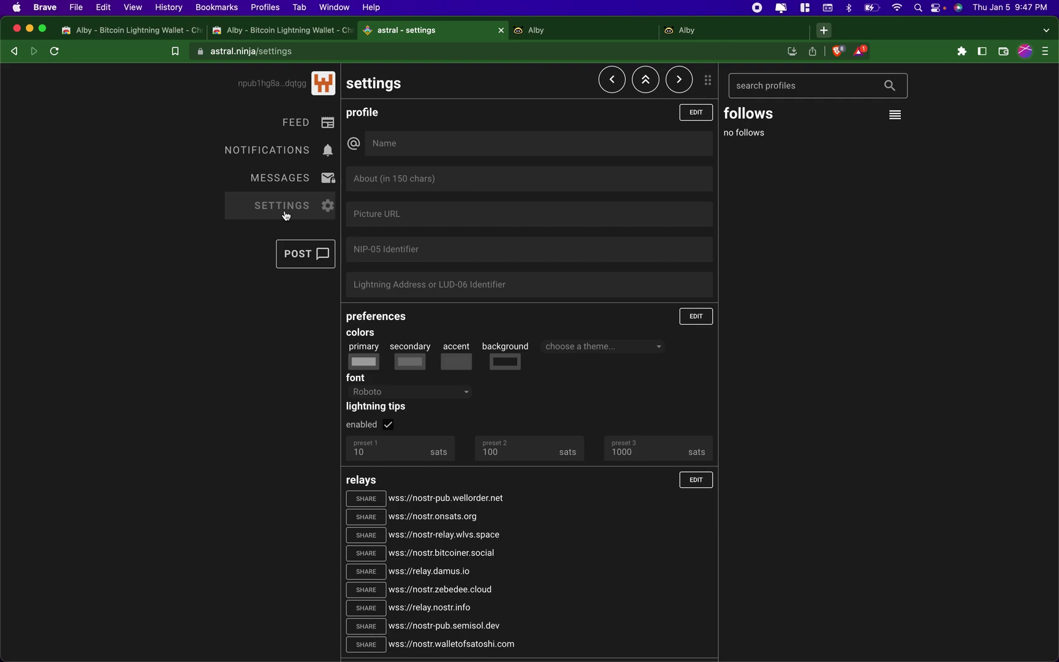
pyautogui.scroll(-2, 385, 282)
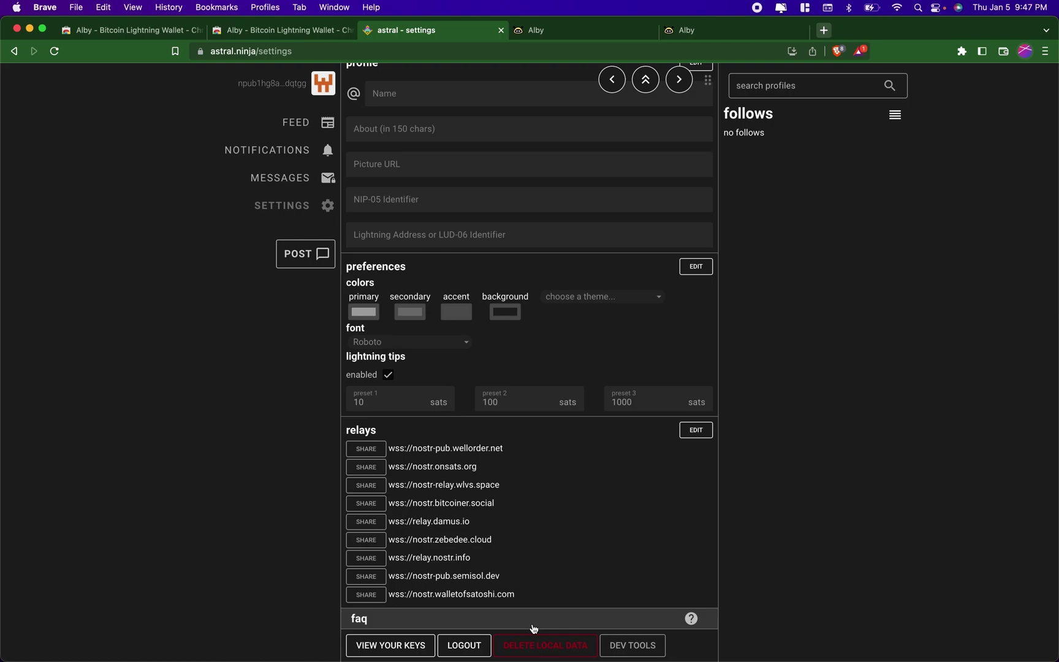
pyautogui.click(304, 258)
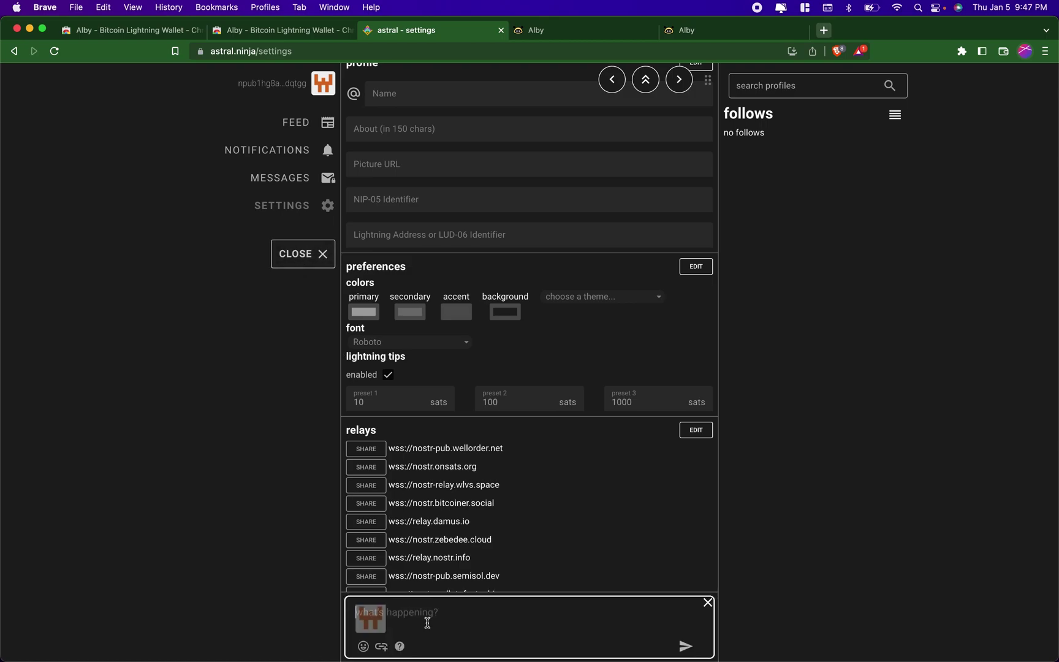
pyautogui.write('Testing')
pyautogui.write(' alby signature')
# Publish the note 'Testing alby signature' with Ctrl+Enter.
pyautogui.hotkey('ctrl', 'Return')
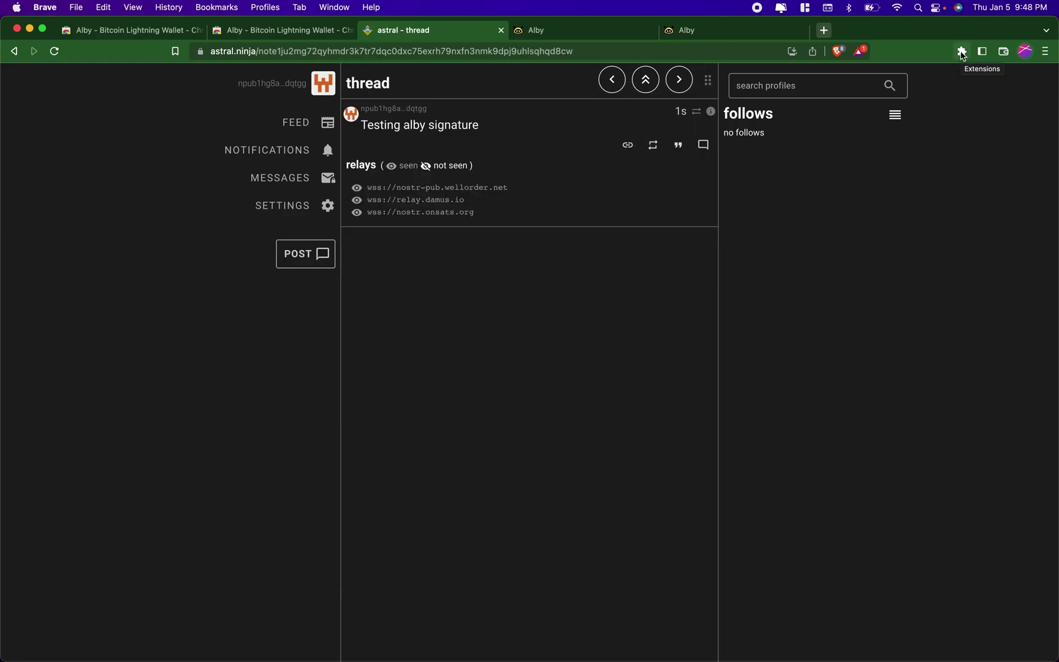